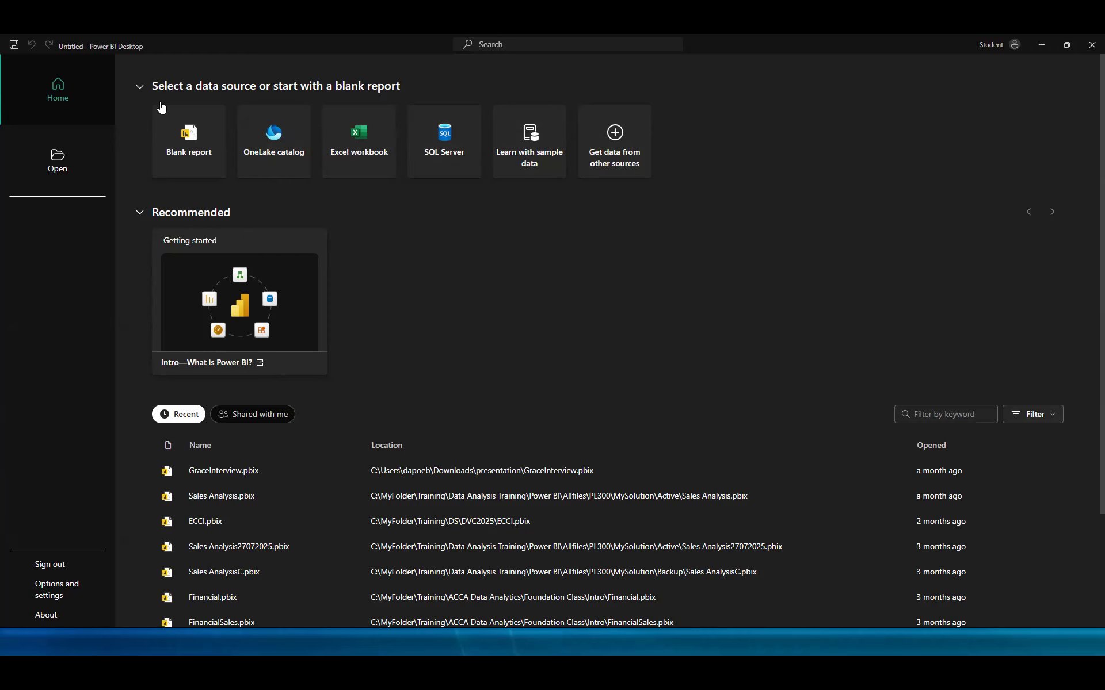
Step: Create a blank report and look at its sharing options
left_click(180, 144)
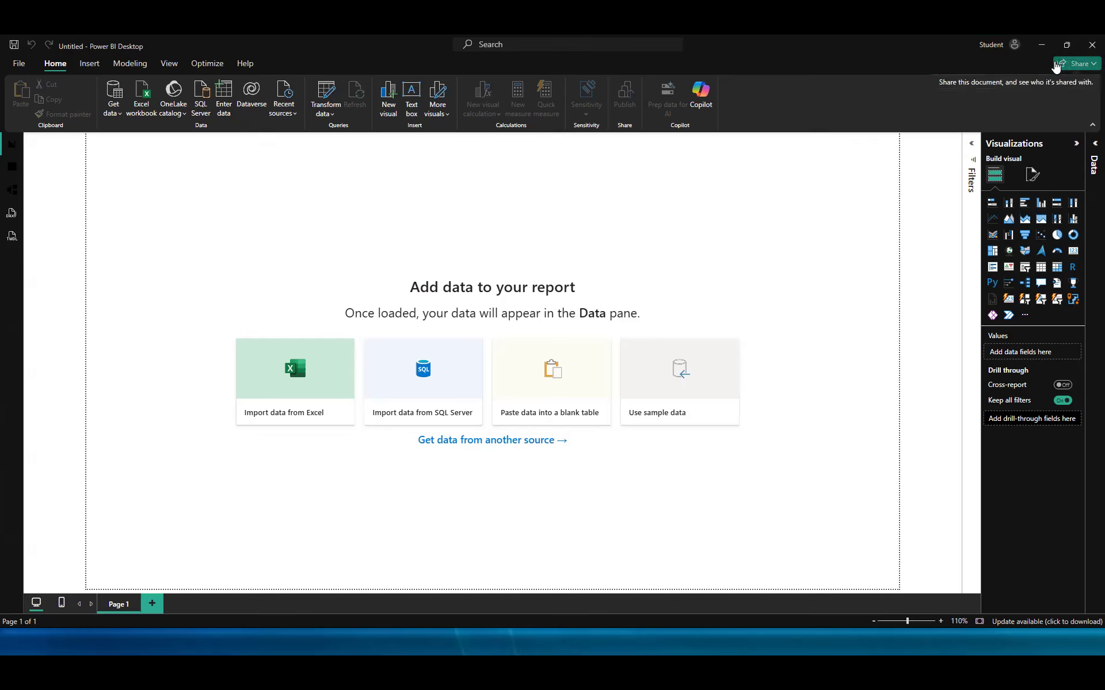
left_click(1091, 64)
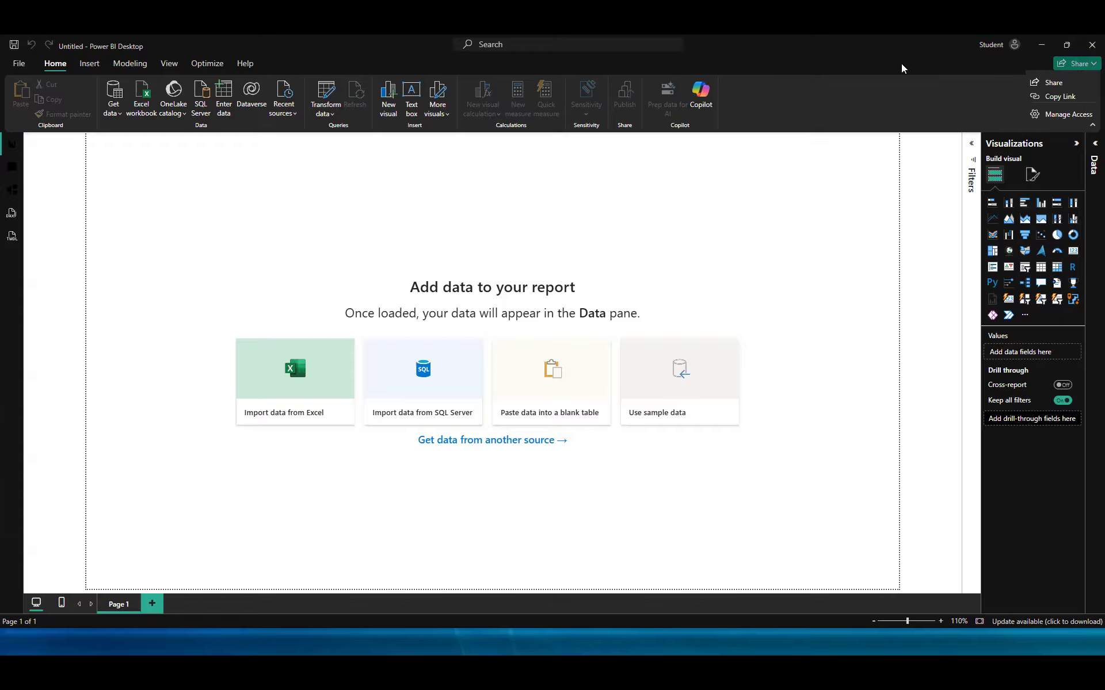
left_click(887, 70)
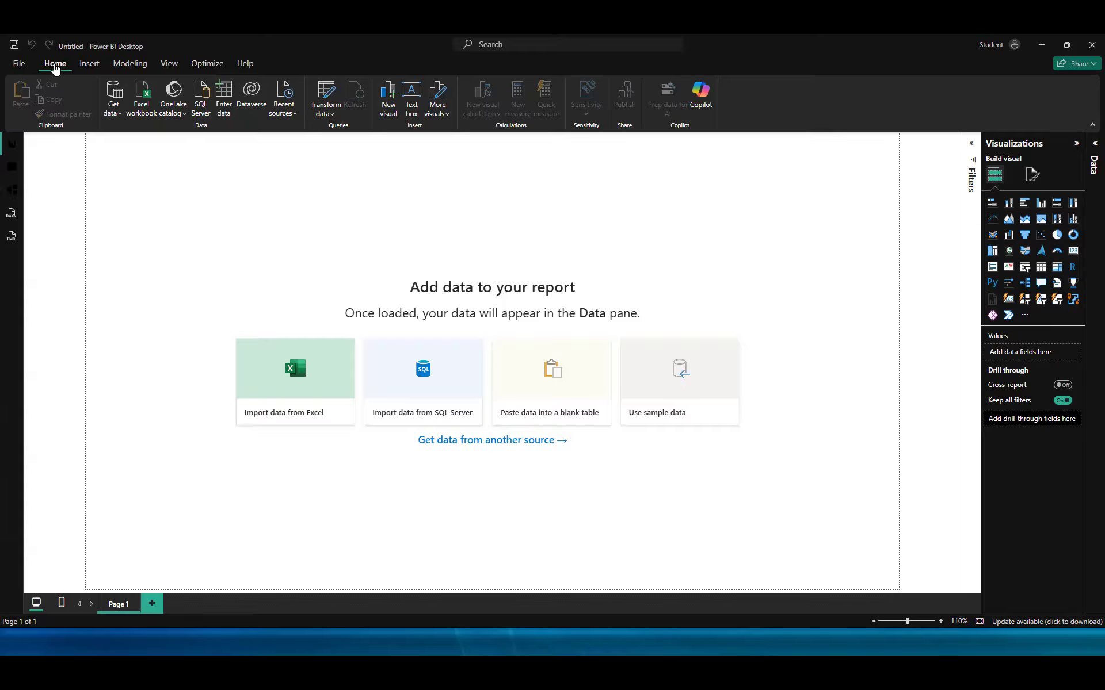
Step: Examine which Insert, Modeling, View and Optimize commands are offered for the empty report
left_click(87, 67)
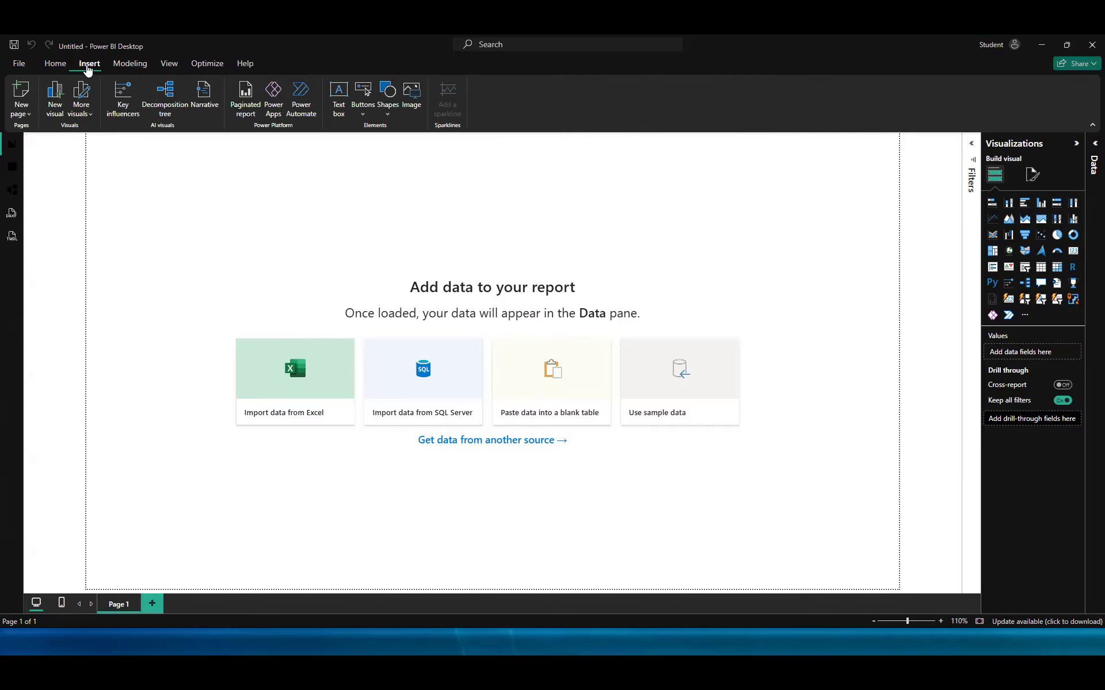
left_click(126, 70)
left_click(168, 66)
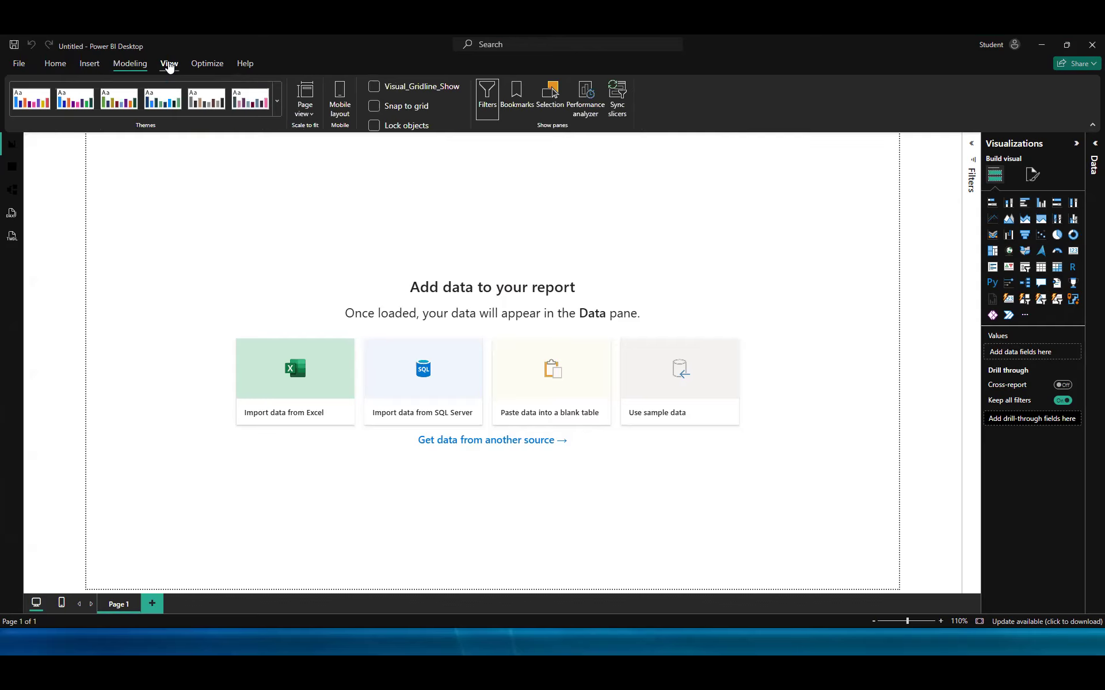
left_click(207, 66)
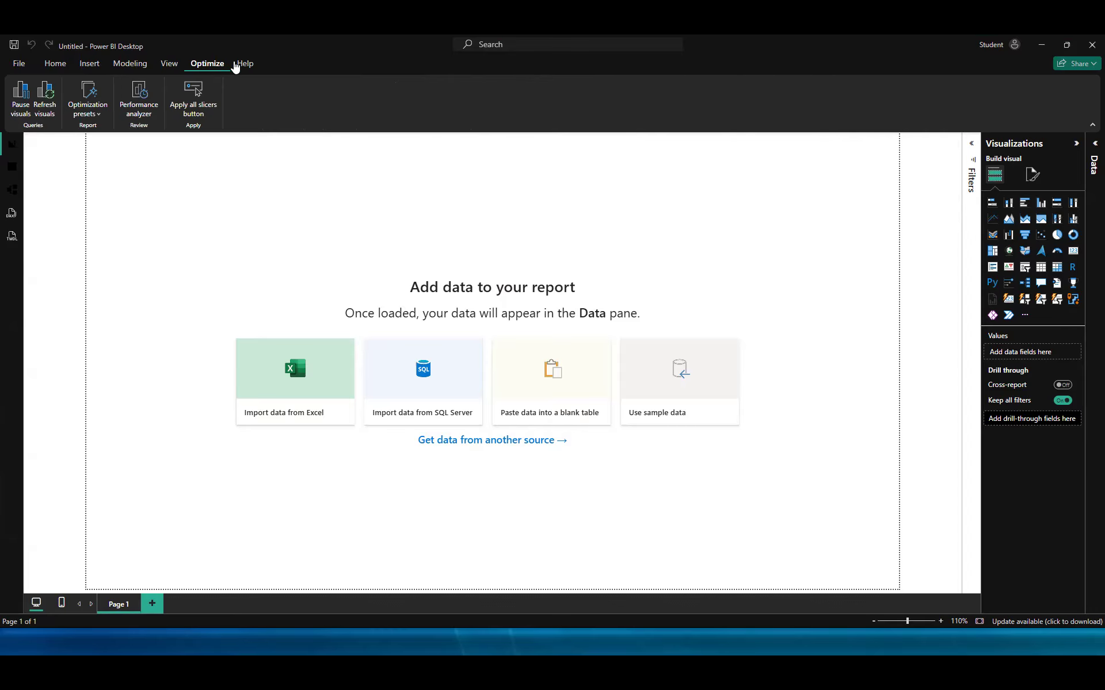
left_click(169, 67)
left_click(141, 69)
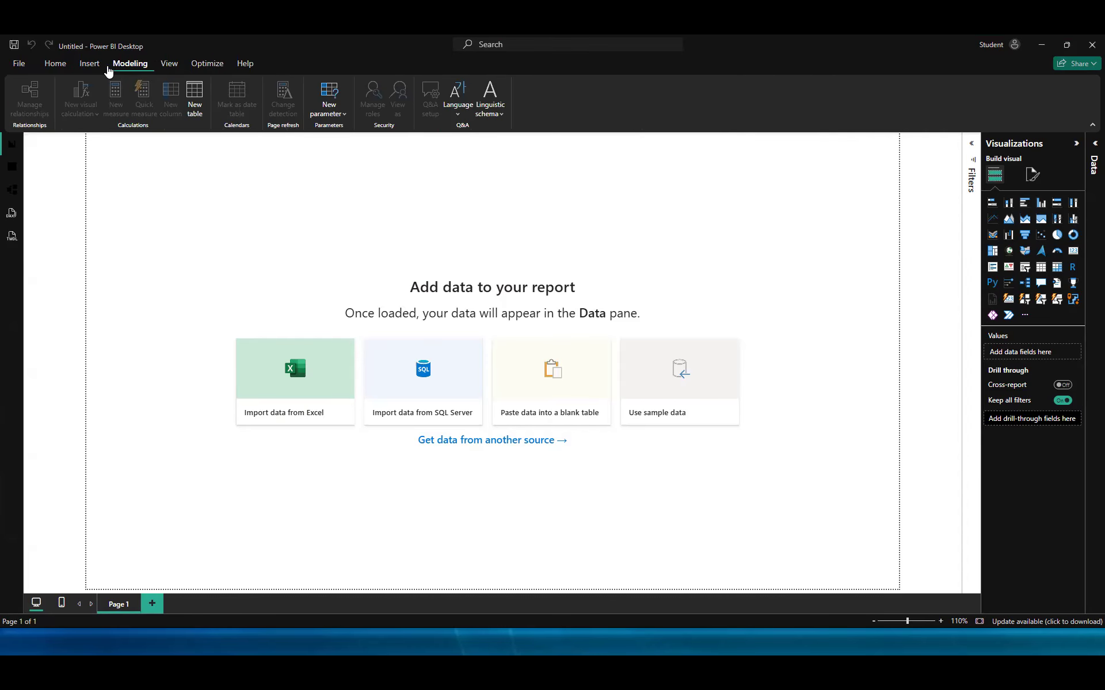
left_click(83, 68)
left_click(56, 68)
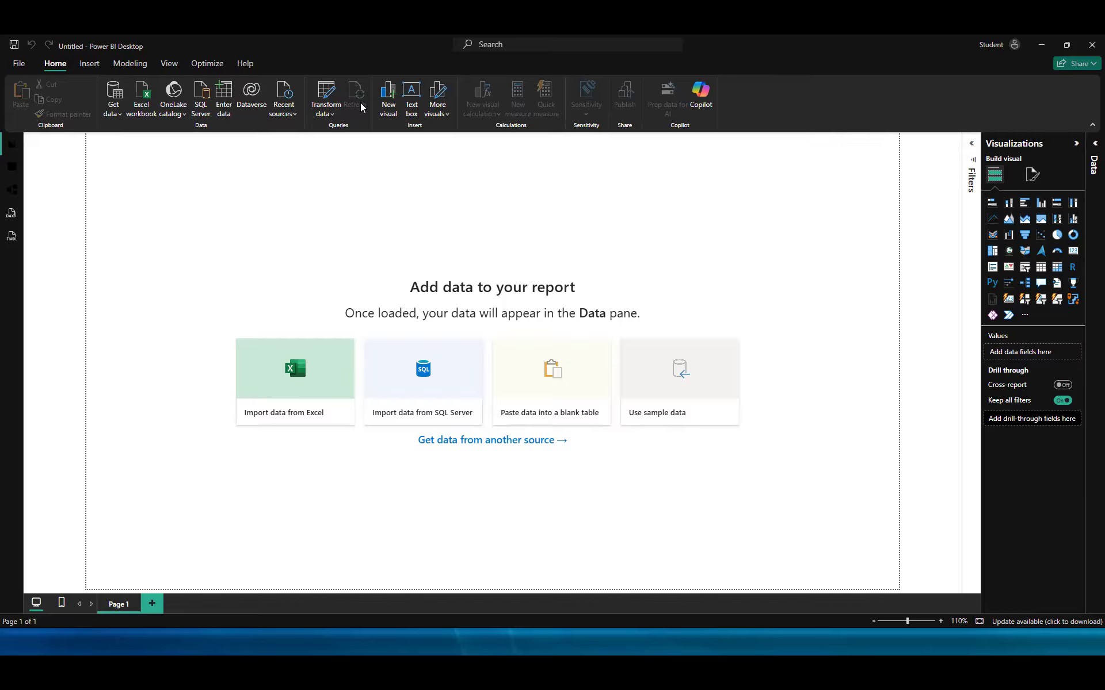
Step: Check which sources are offered for adding more visuals to the report
left_click(139, 118)
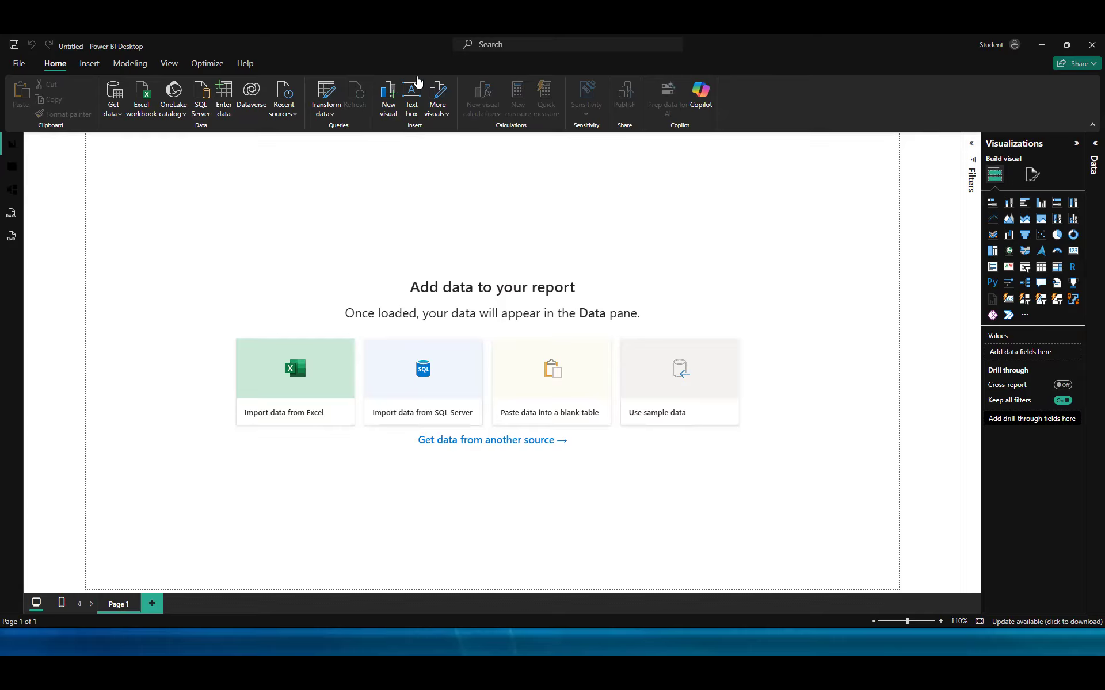
left_click(449, 119)
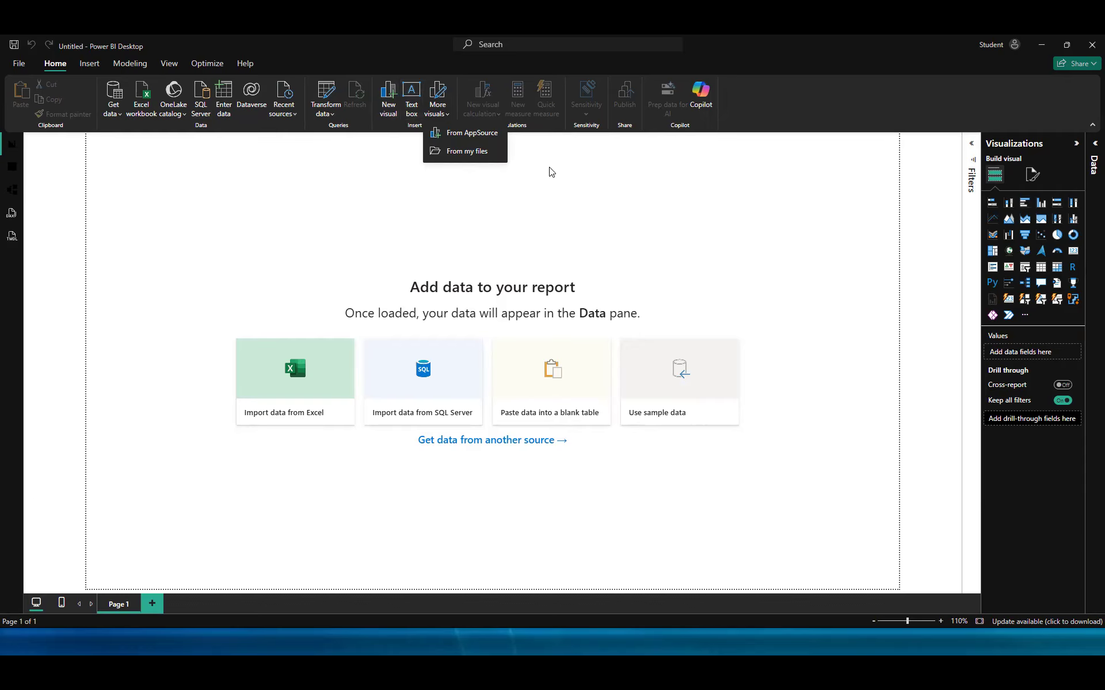
left_click(522, 141)
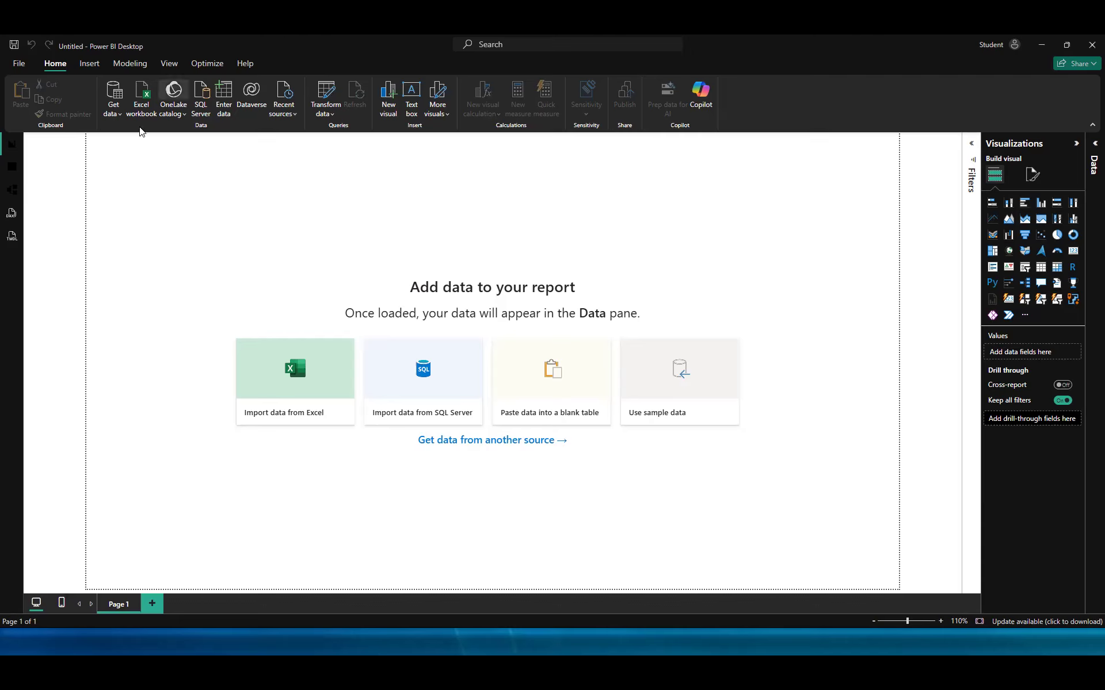
Step: Compare the Home and Insert commands, and review the modeling, view and optimization tools
left_click(90, 64)
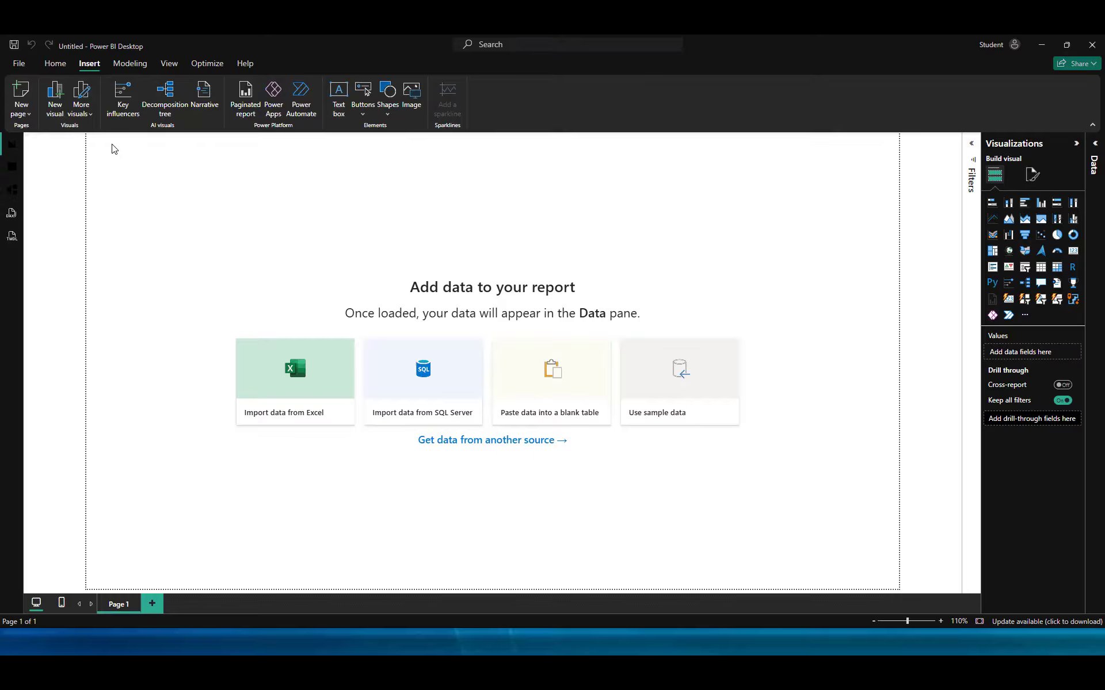
left_click(55, 63)
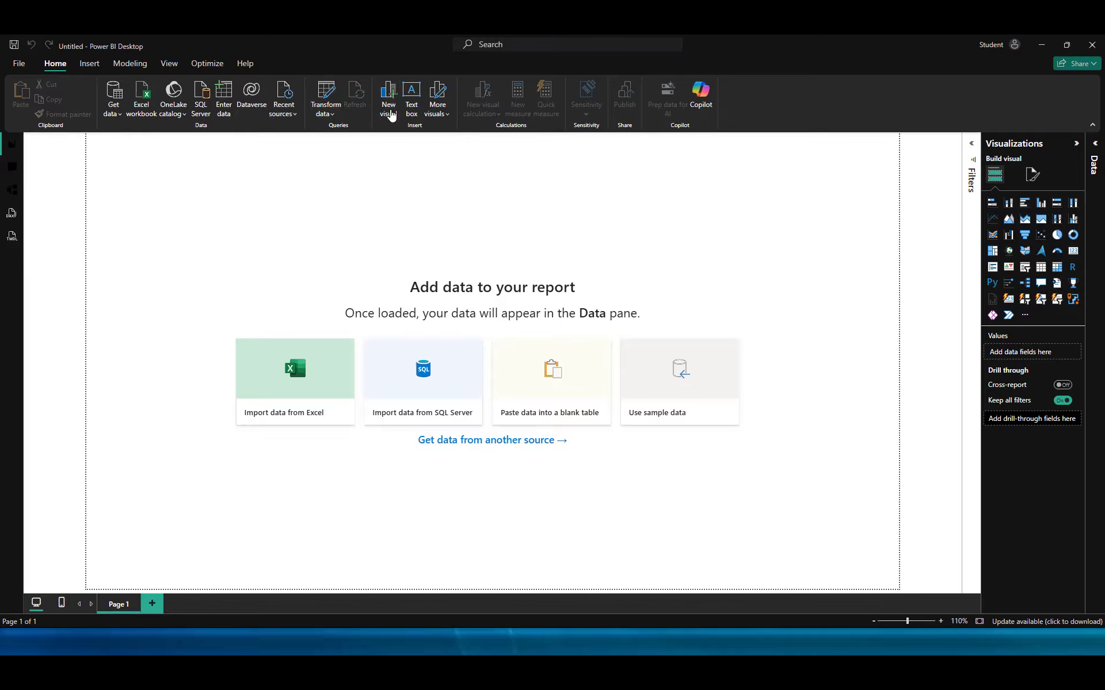
left_click(88, 65)
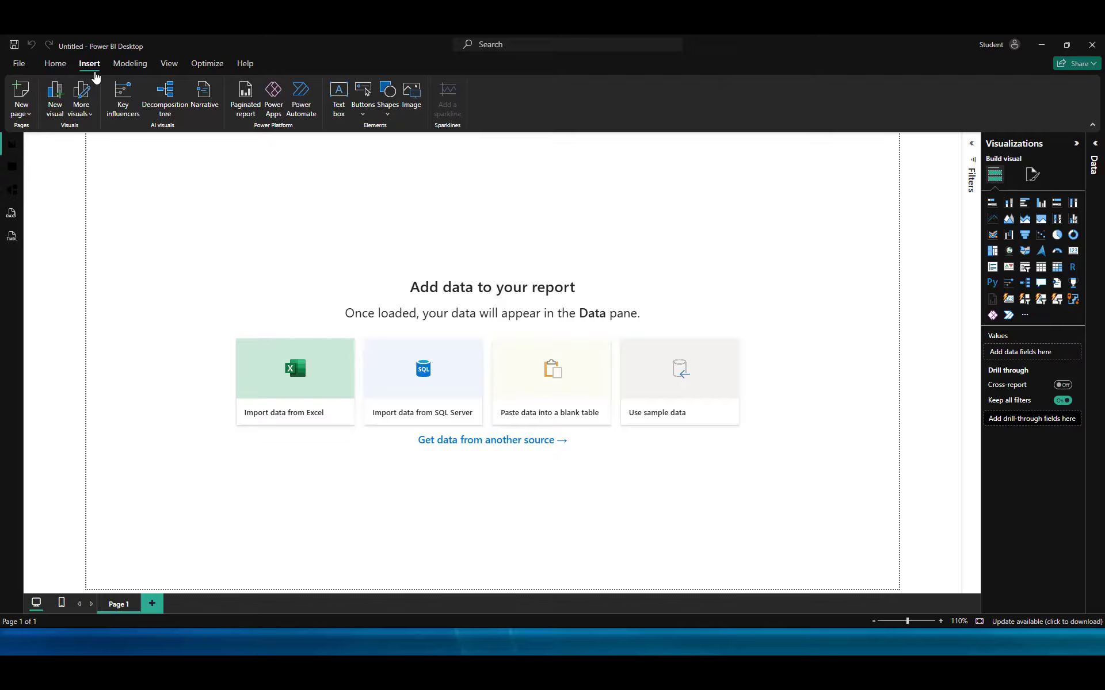
left_click(122, 63)
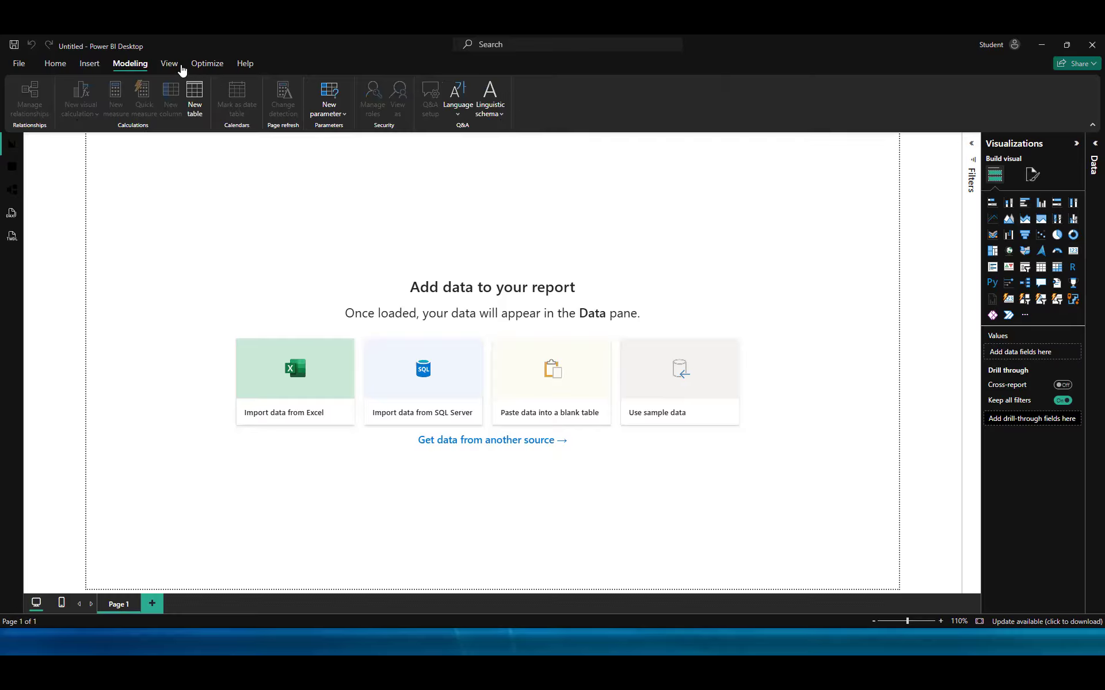
left_click(170, 64)
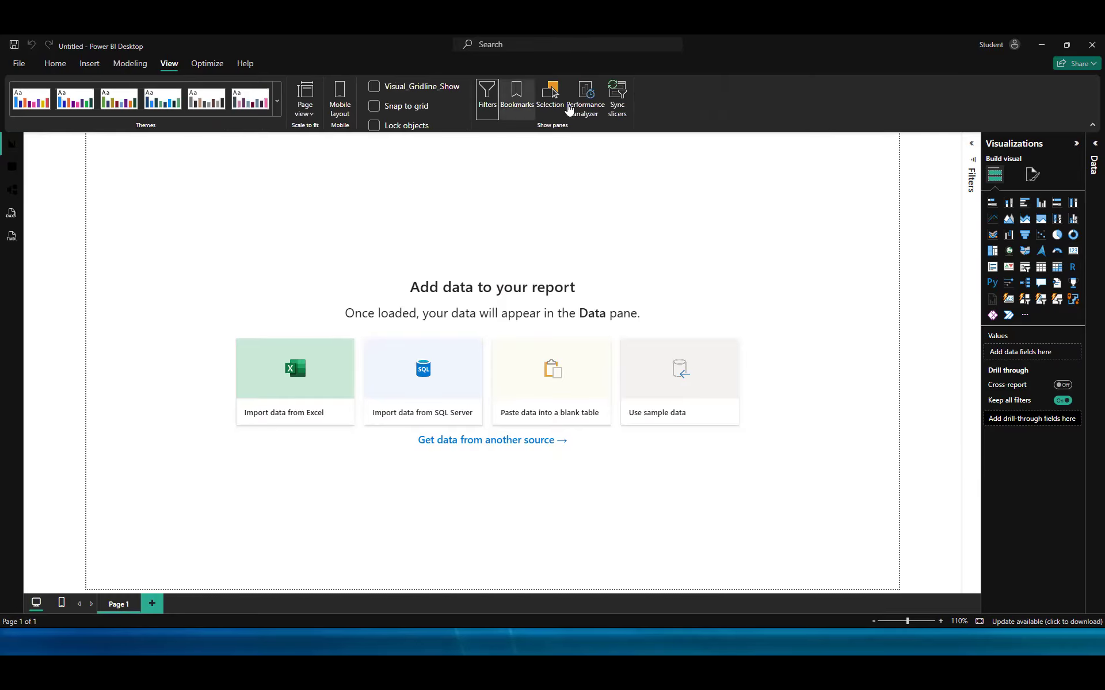
left_click(200, 68)
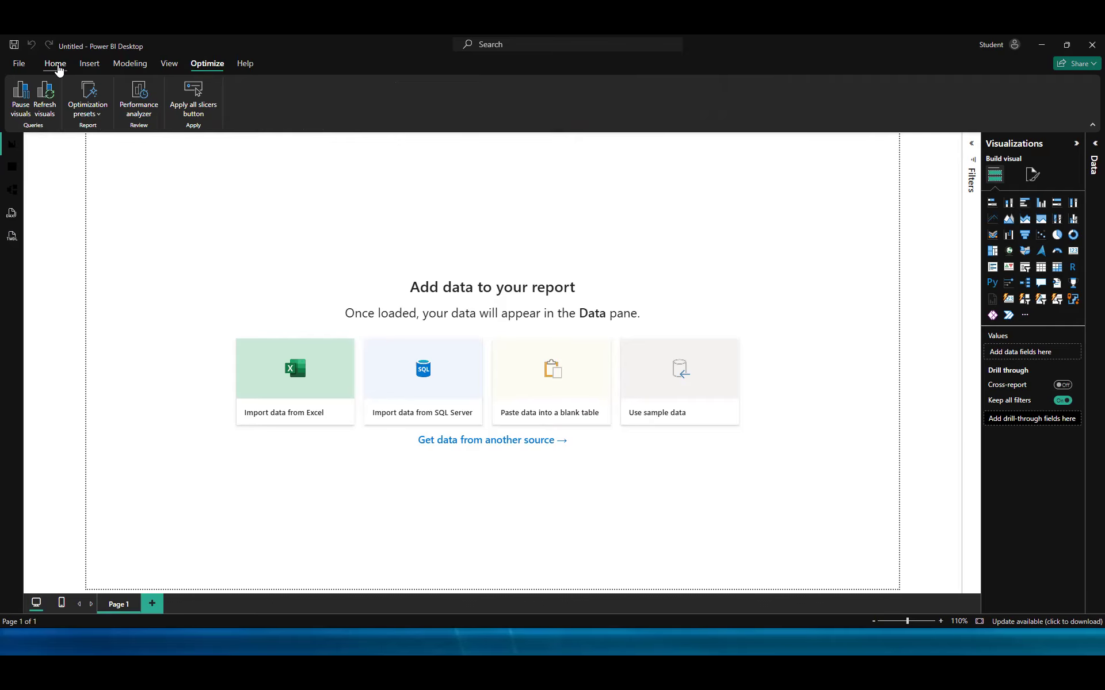
left_click(57, 67)
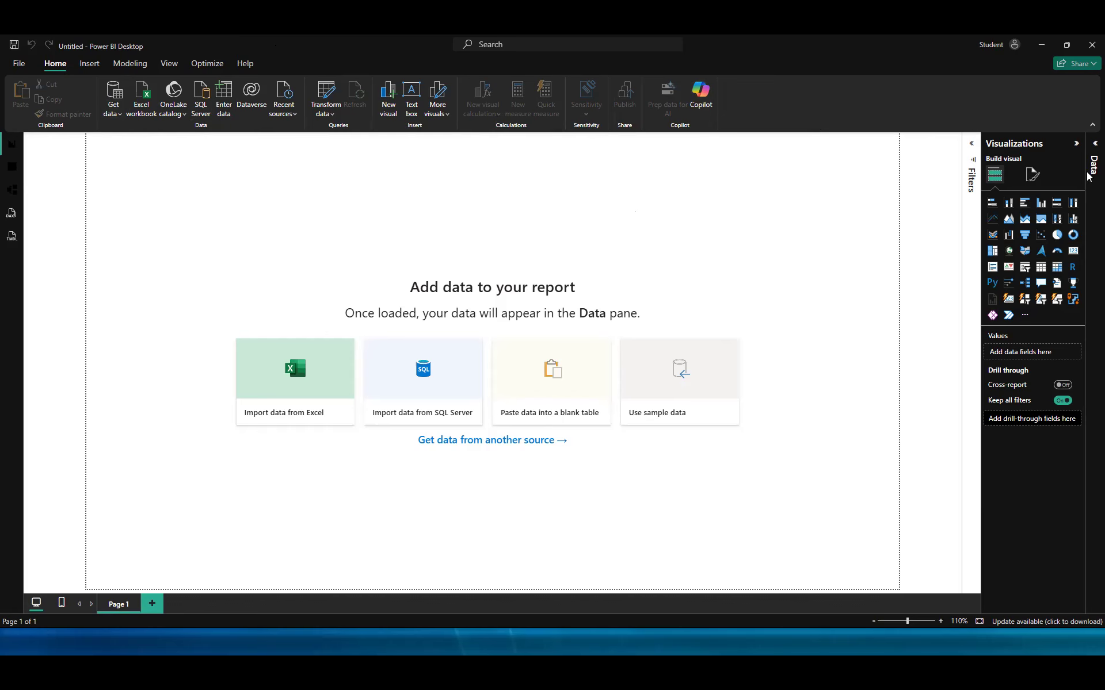
Step: Expand and collapse the Data pane, and expand the Filters pane to see its page and report filters
left_click(1092, 151)
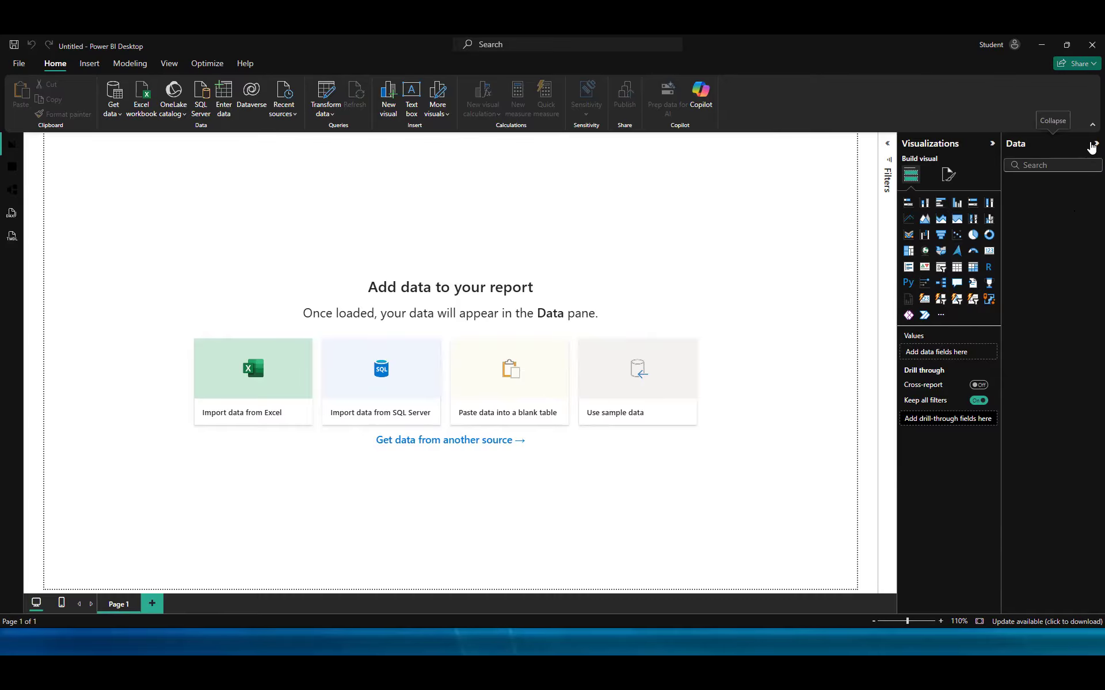
left_click(1093, 145)
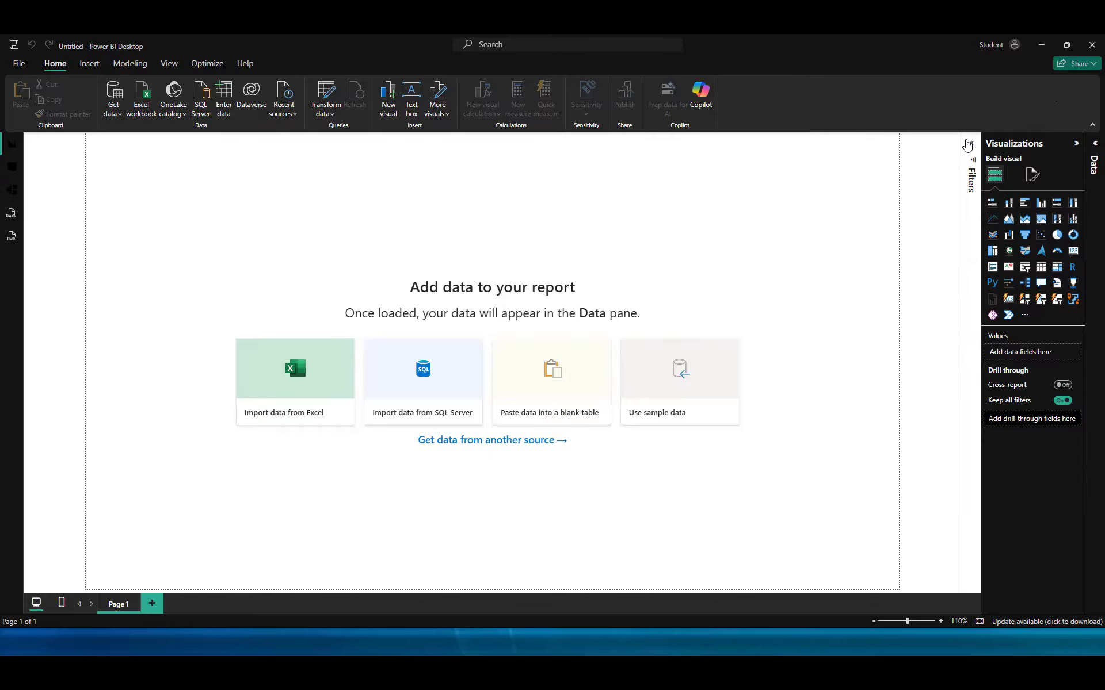
left_click(967, 145)
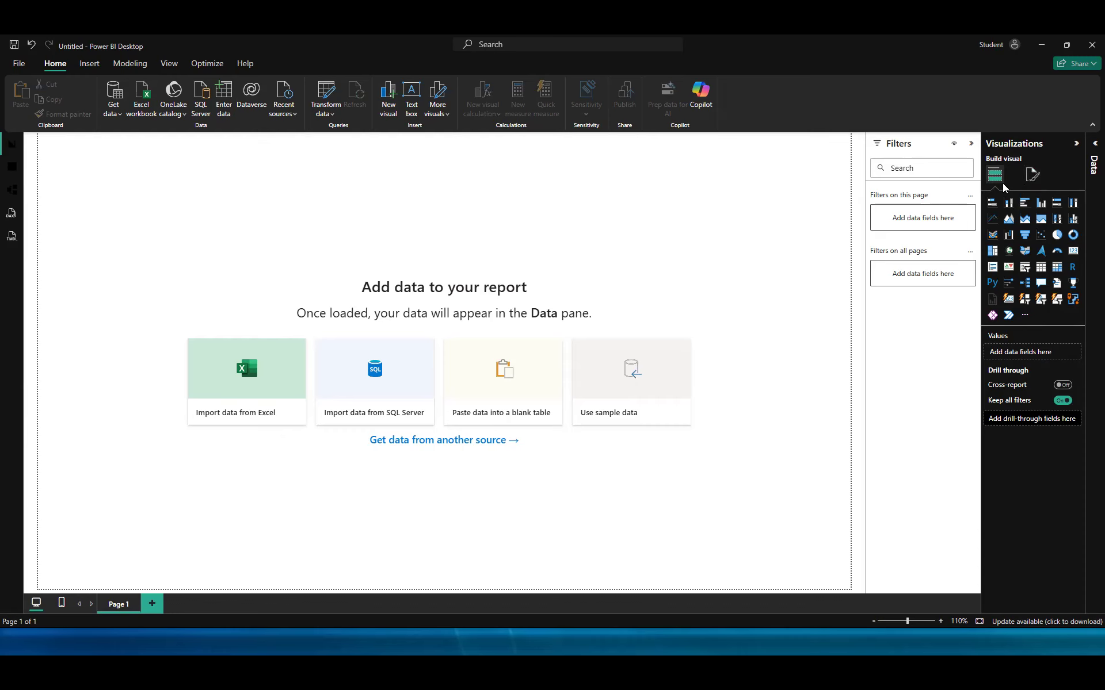
Step: Review the page formatting options and the insertable elements, including AI visuals and Power Platform items
left_click(1032, 176)
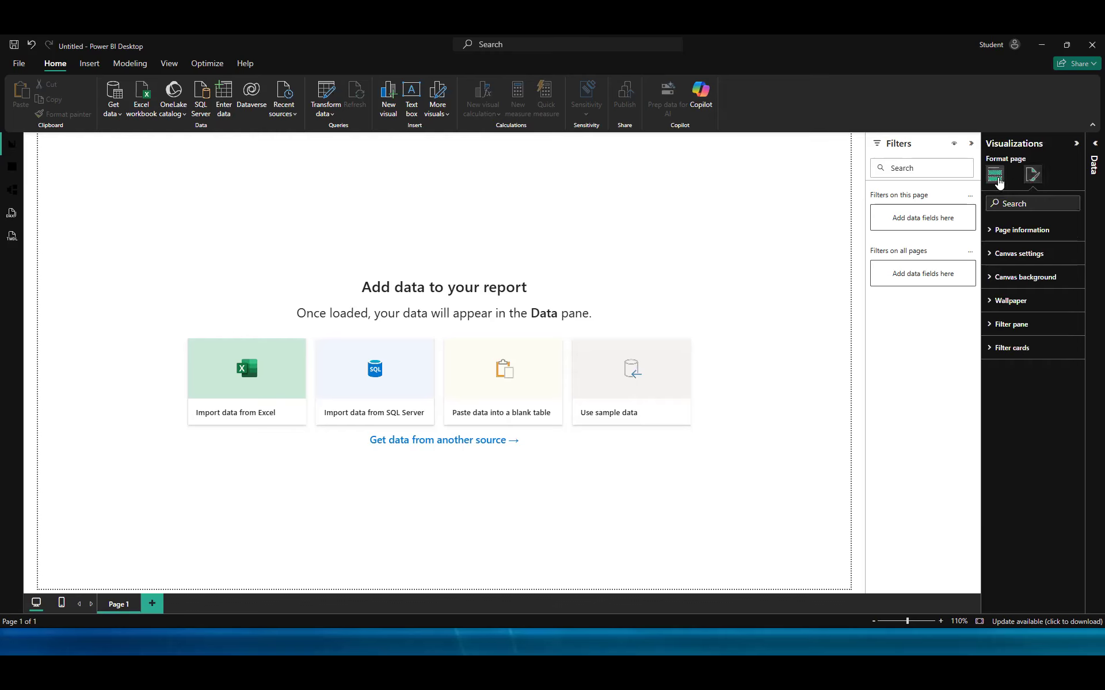
left_click(1029, 176)
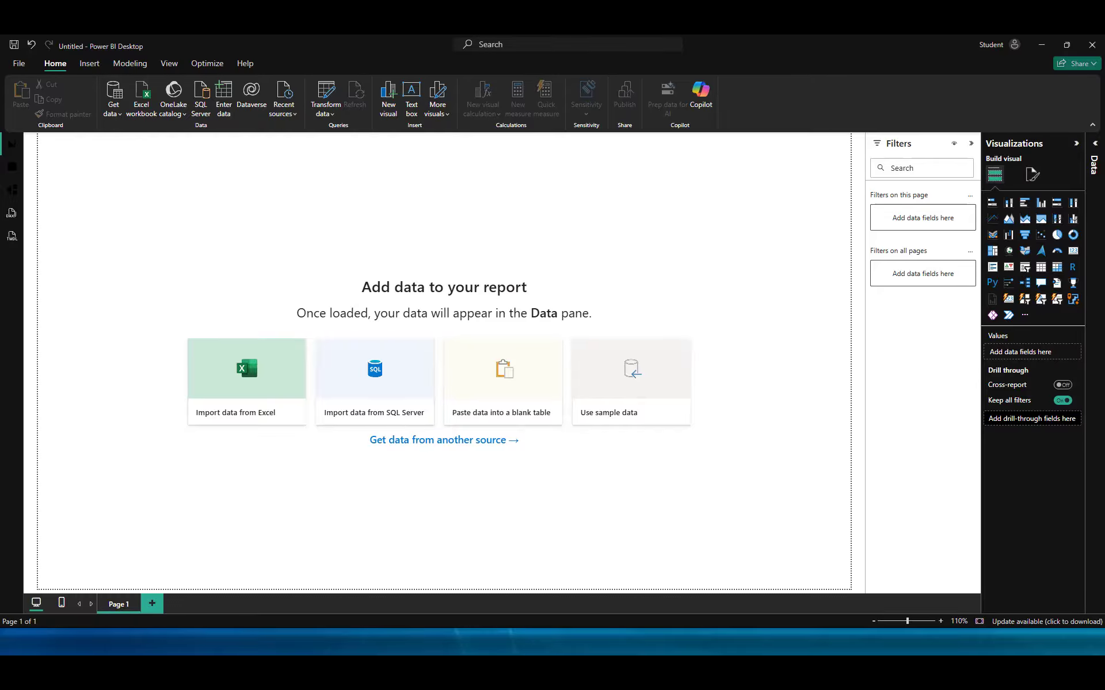
left_click(89, 64)
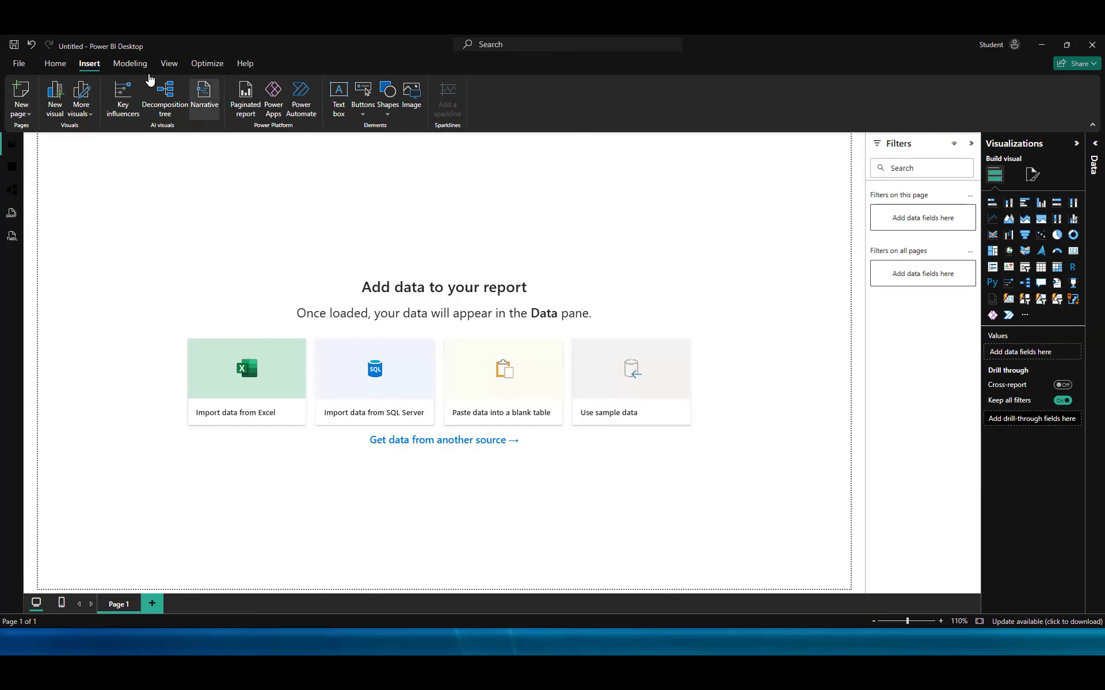
left_click(55, 64)
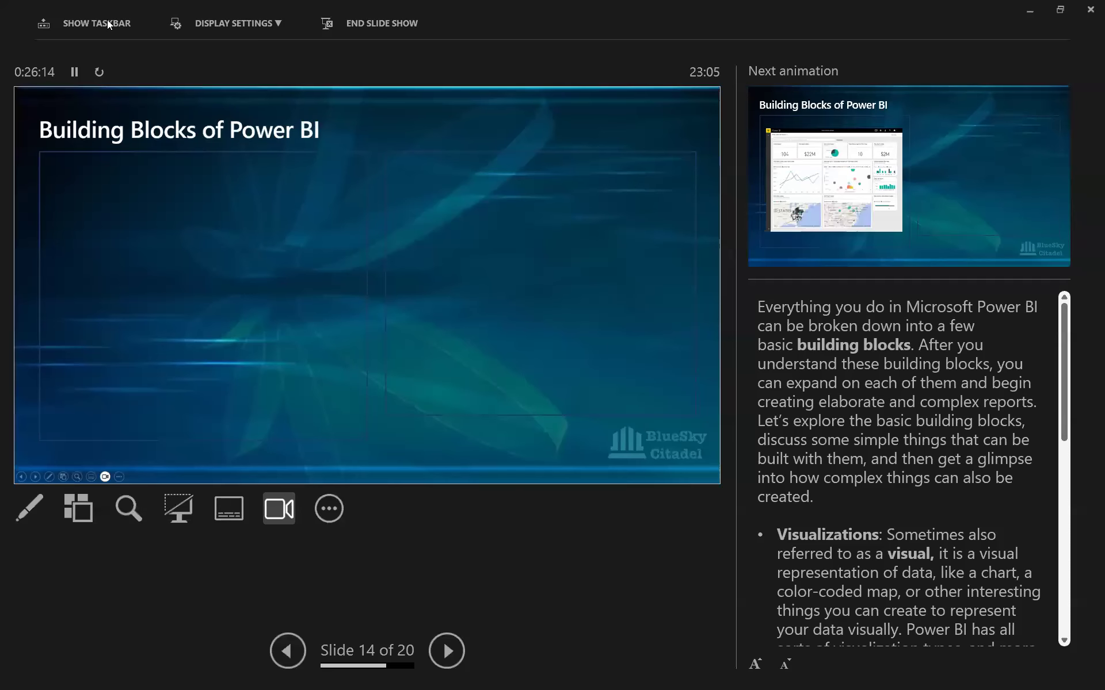
Step: Switch from the slide show presenter view to Power BI Desktop and create a blank report
left_click(110, 24)
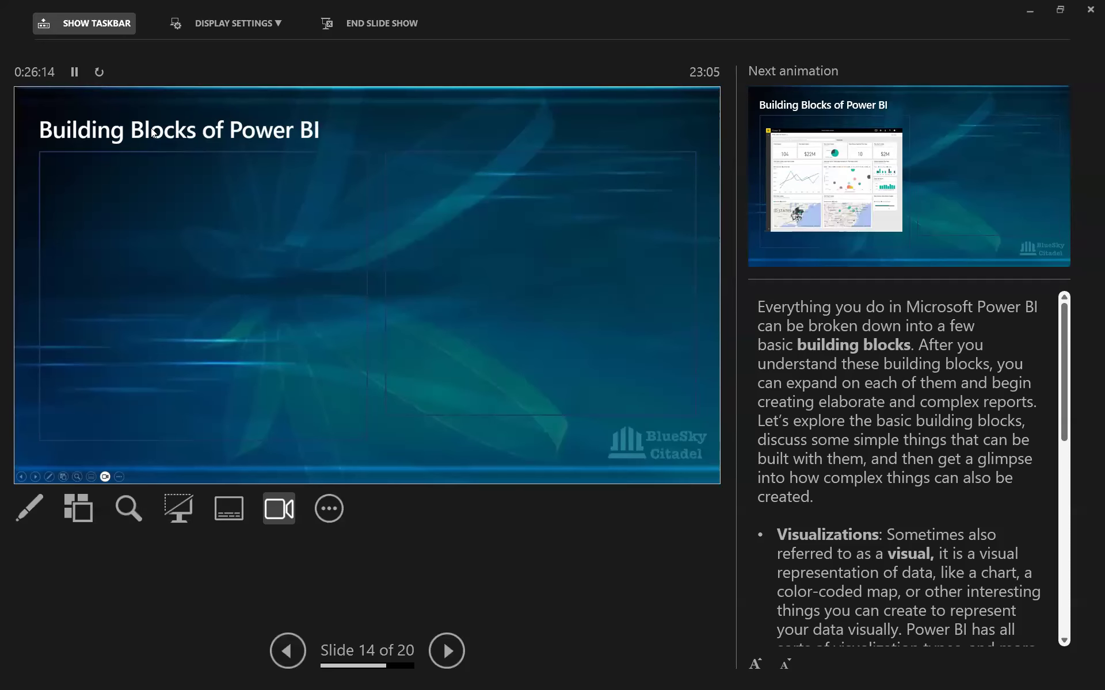
left_click(109, 24)
left_click(109, 23)
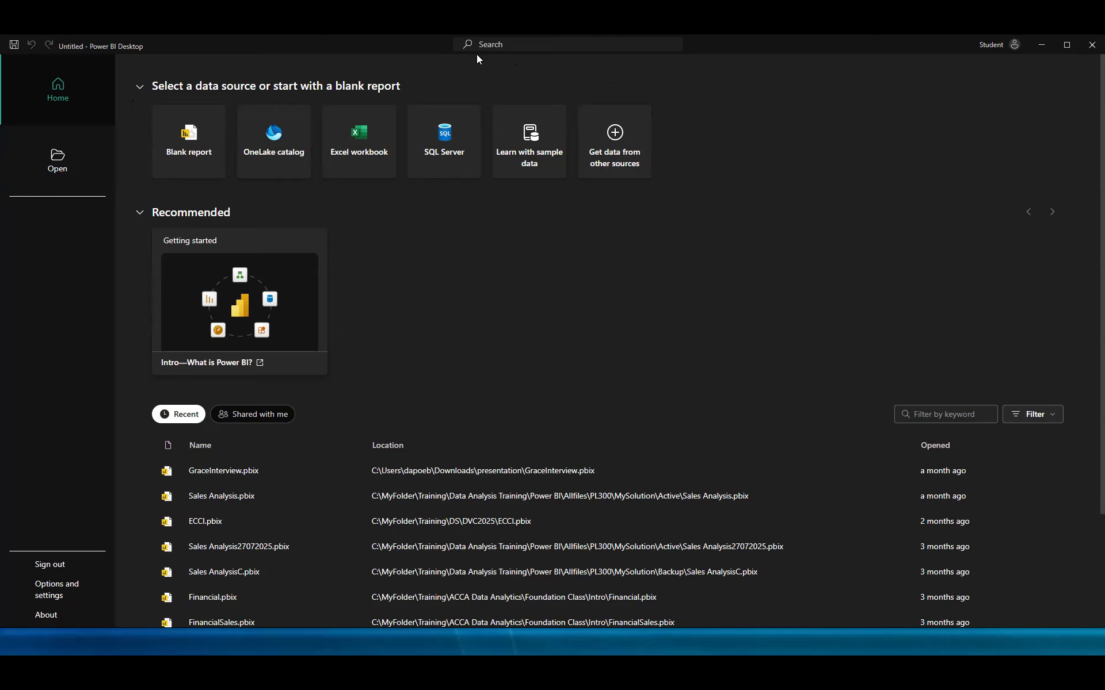
left_click(173, 139)
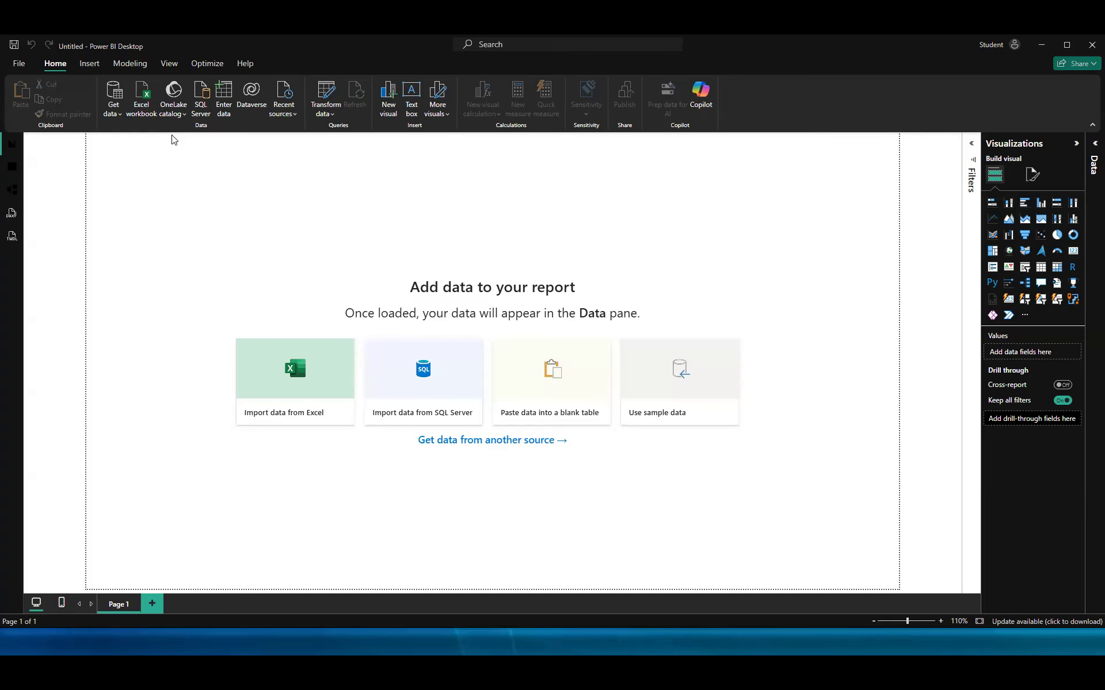